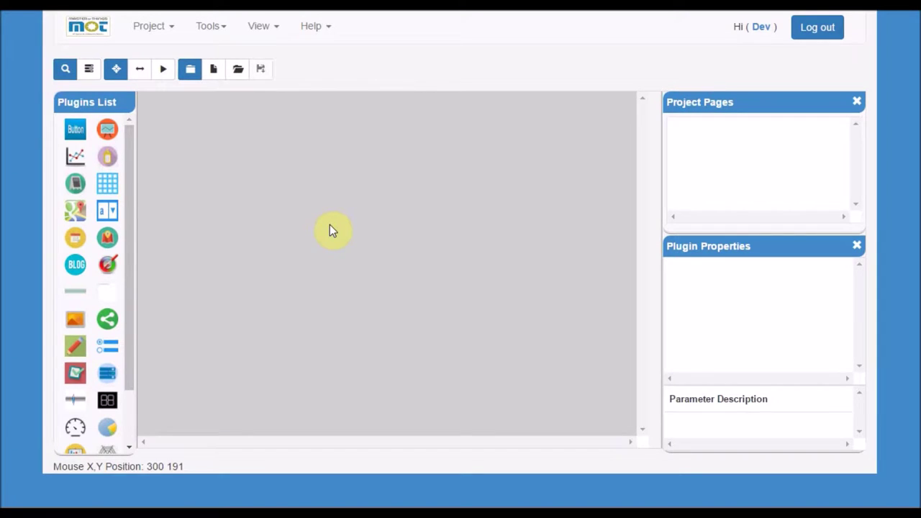
# Open the Sensor Manager and search the sensor list for 4053.
pyautogui.click(205, 26)
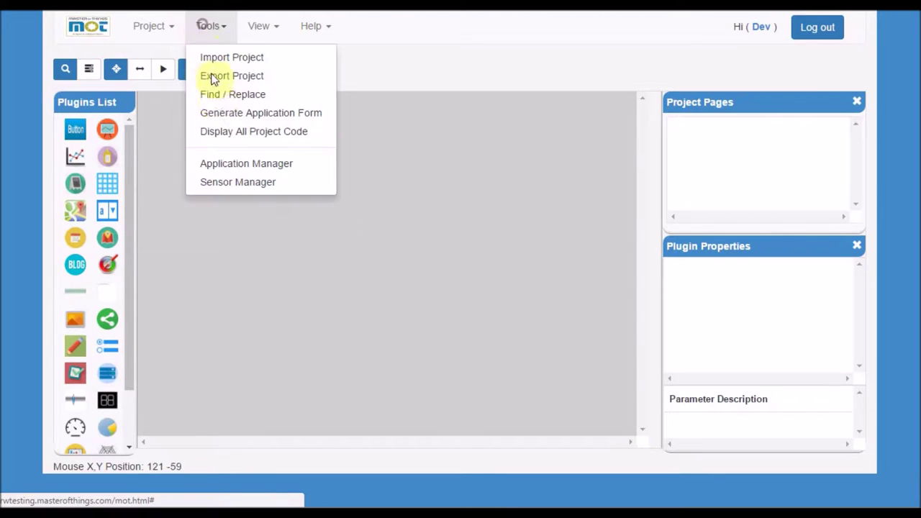
pyautogui.click(225, 182)
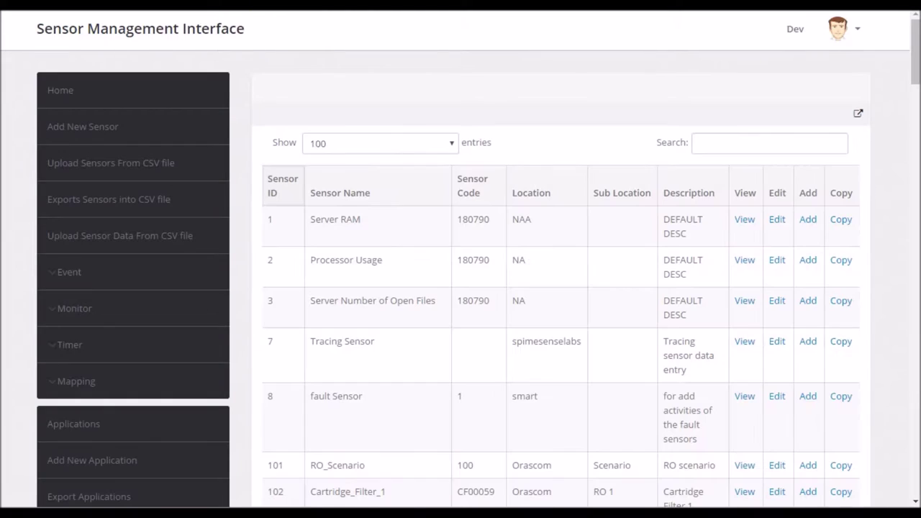
pyautogui.click(725, 144)
pyautogui.write('4053')
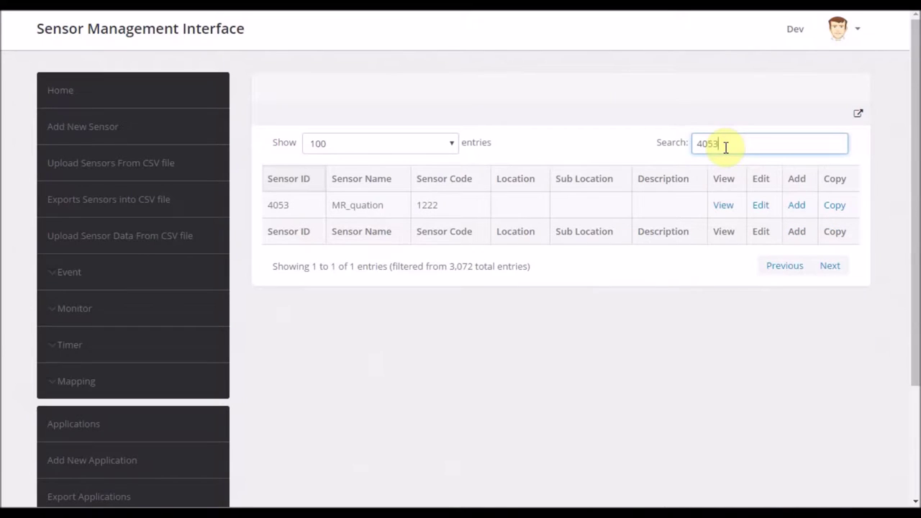
# Open sensor 4053 for editing in a separate page and show its reading details in step3.
pyautogui.rightClick(763, 210)
pyautogui.click(763, 214)
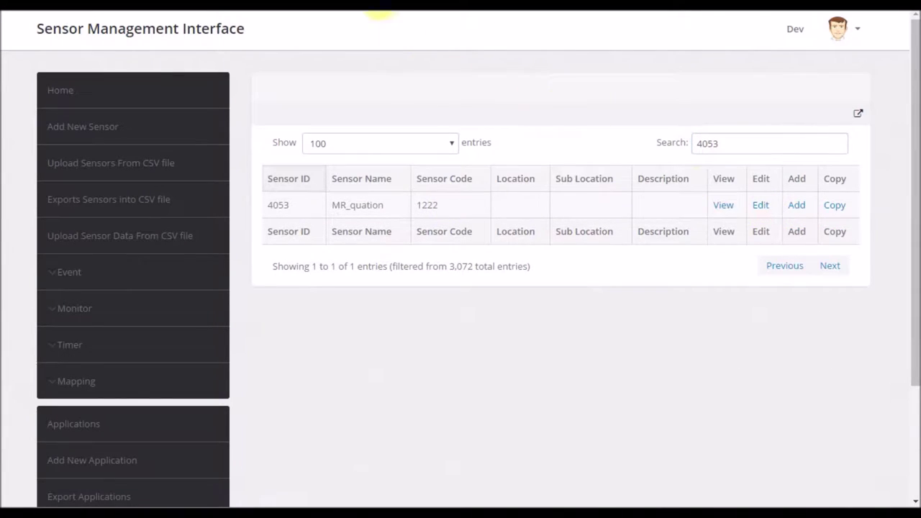
pyautogui.click(380, 9)
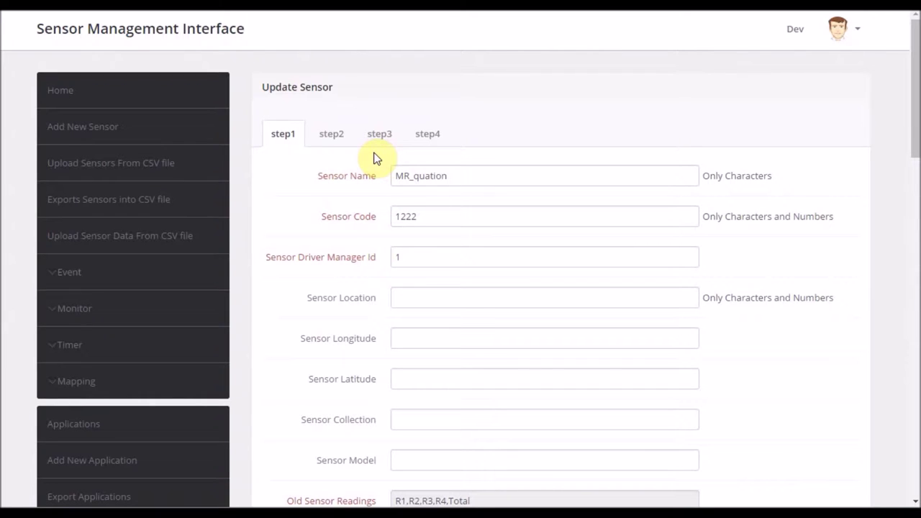
pyautogui.click(379, 135)
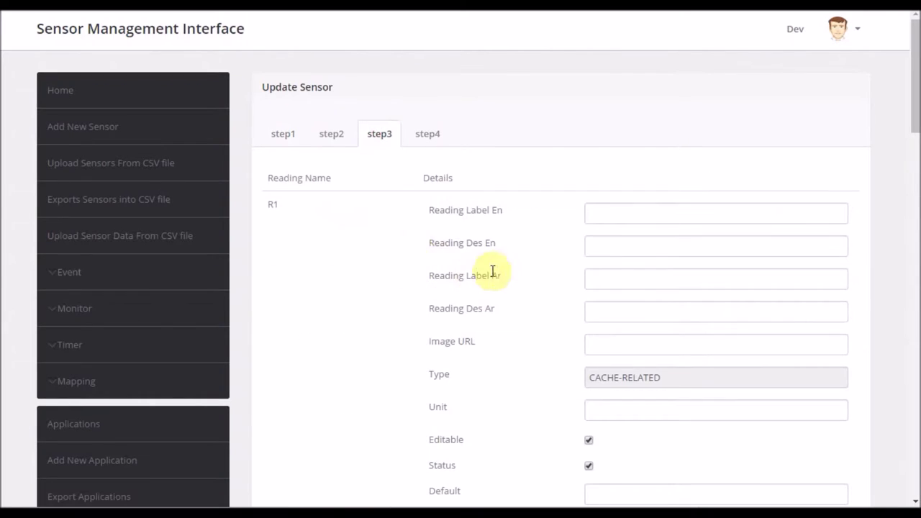
# Examine the type and extra parameter of readings R1 to R4, and the equation defined for the Total reading.
pyautogui.scroll(-8, 312, 248)
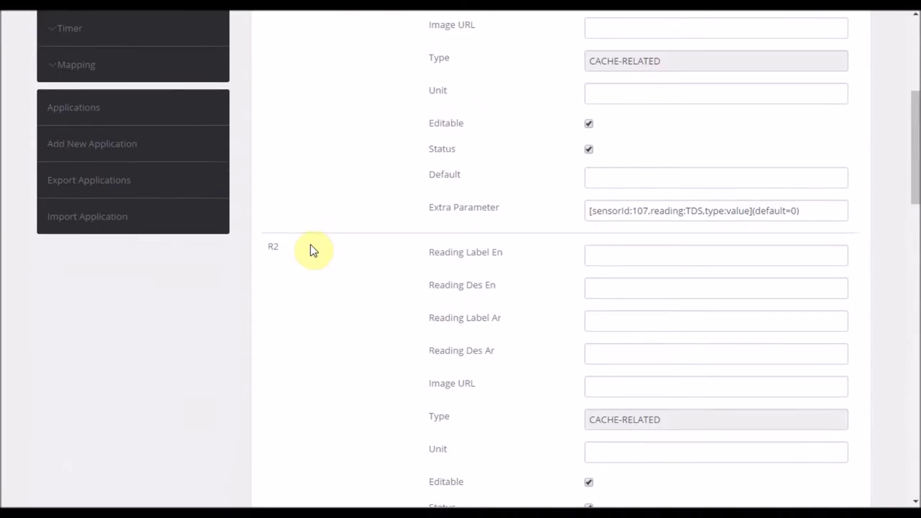
pyautogui.scroll(-10, 311, 244)
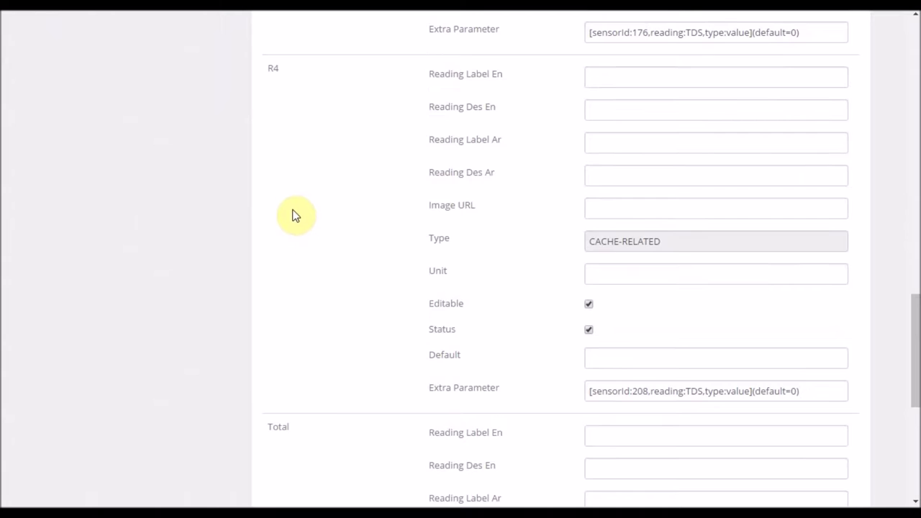
pyautogui.scroll(18, 315, 191)
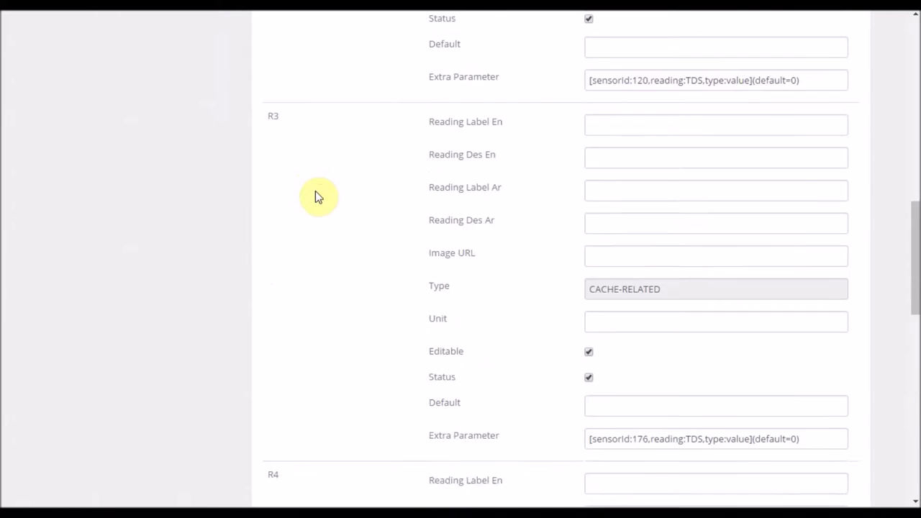
pyautogui.scroll(1, 315, 190)
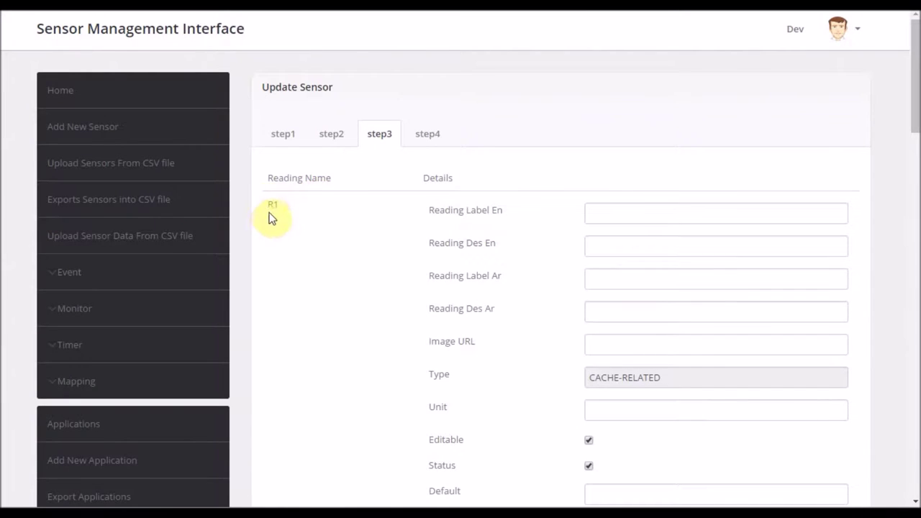
pyautogui.scroll(-2, 612, 367)
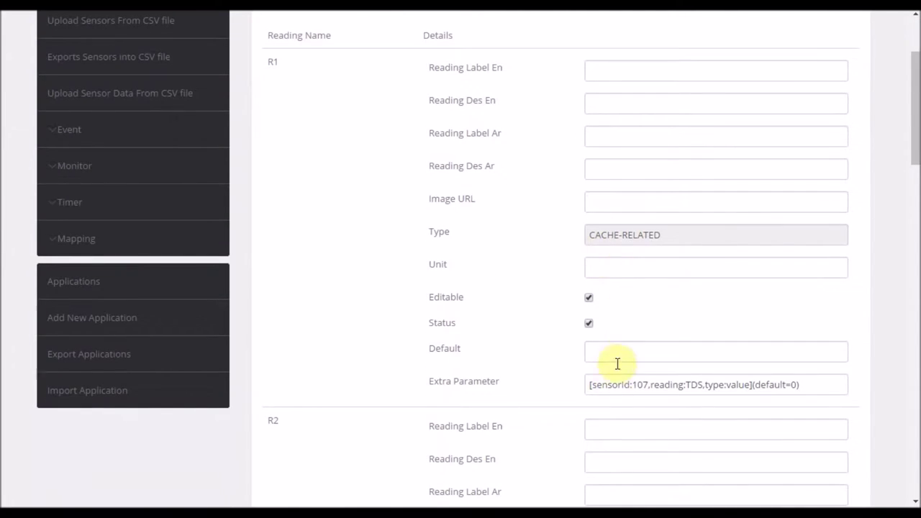
pyautogui.doubleClick(638, 386)
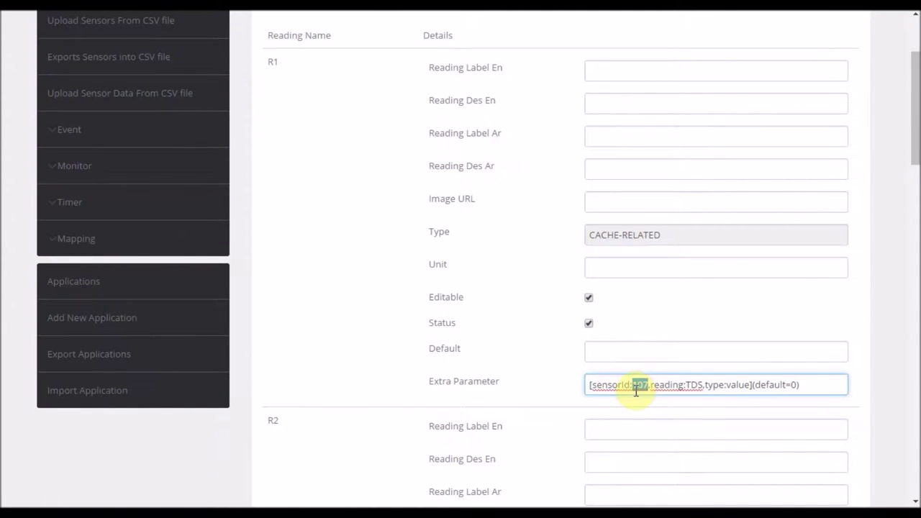
pyautogui.moveTo(704, 385); pyautogui.dragTo(651, 386)
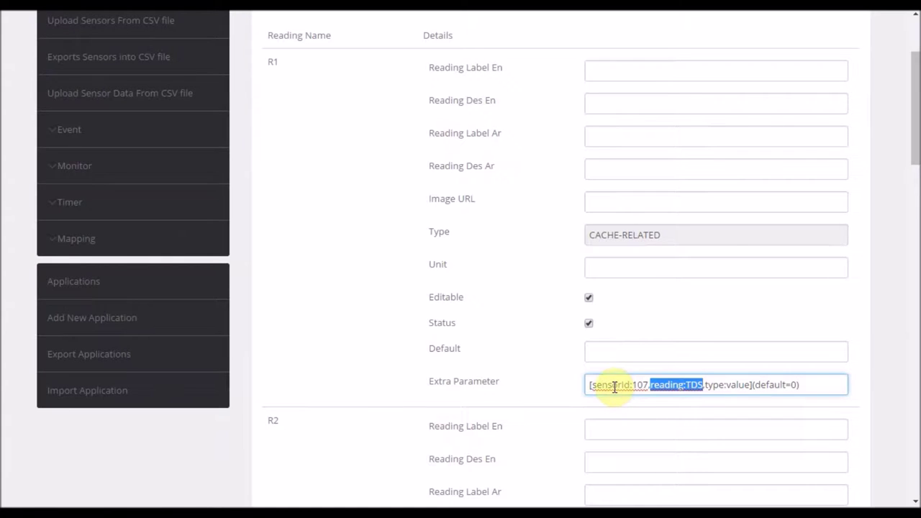
pyautogui.scroll(-6, 615, 386)
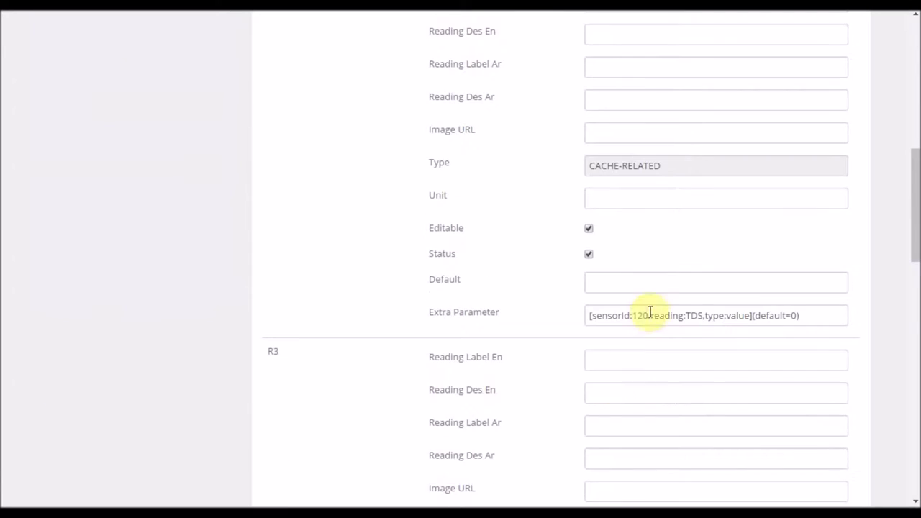
pyautogui.scroll(-14, 650, 313)
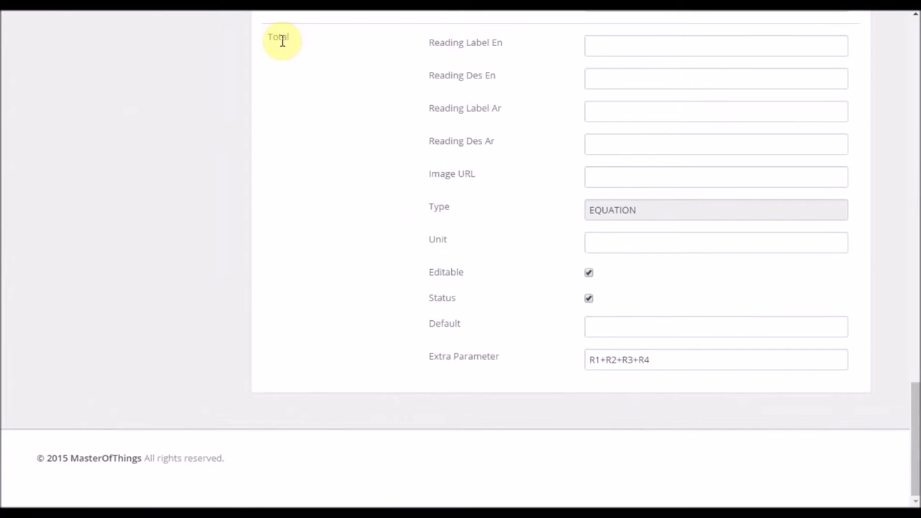
pyautogui.doubleClick(282, 41)
pyautogui.moveTo(669, 360); pyautogui.dragTo(575, 360)
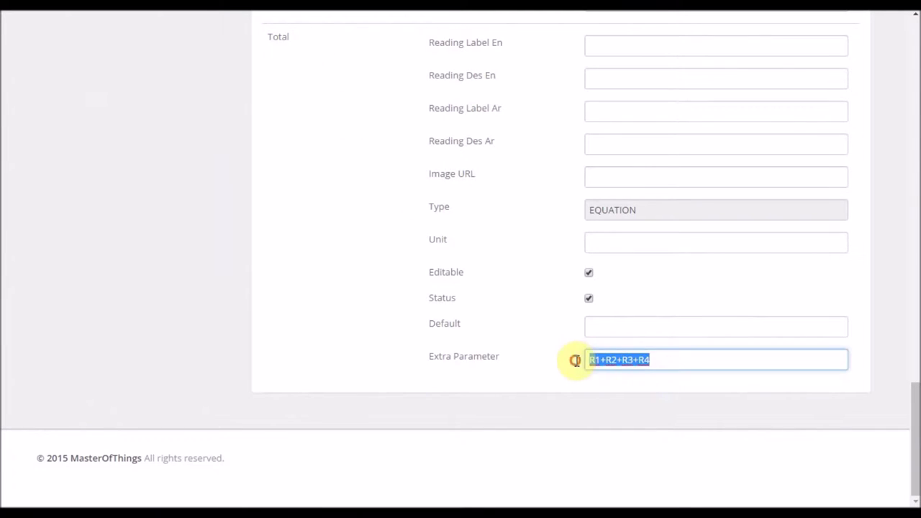
pyautogui.scroll(5, 471, 260)
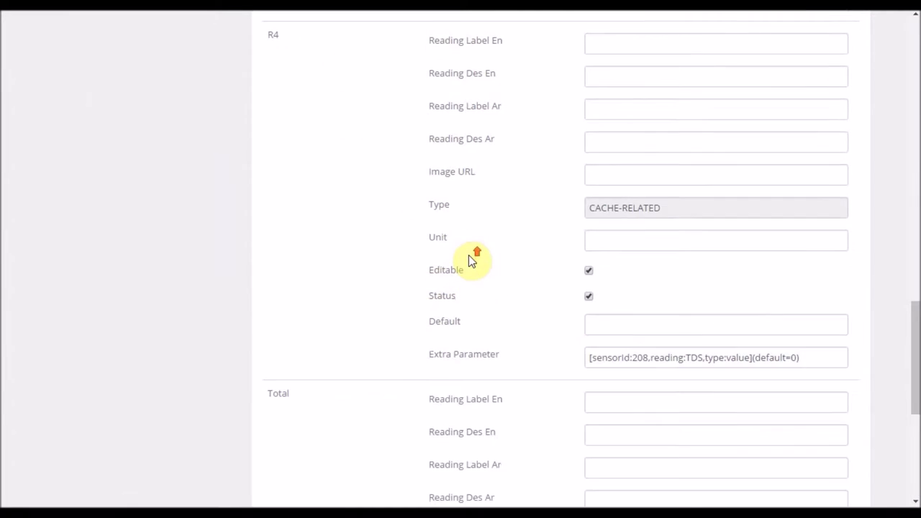
pyautogui.scroll(16, 469, 255)
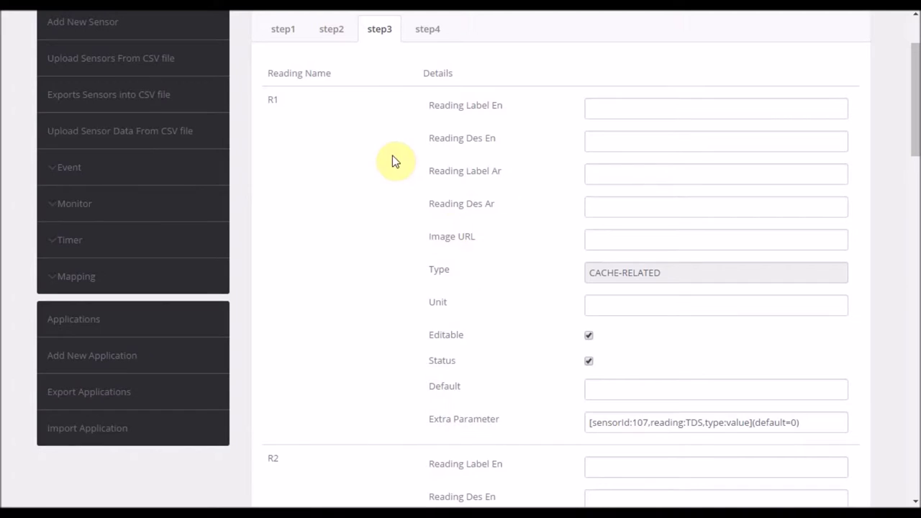
# Start adding a new timer and choose Enrichment as its event.
pyautogui.click(86, 241)
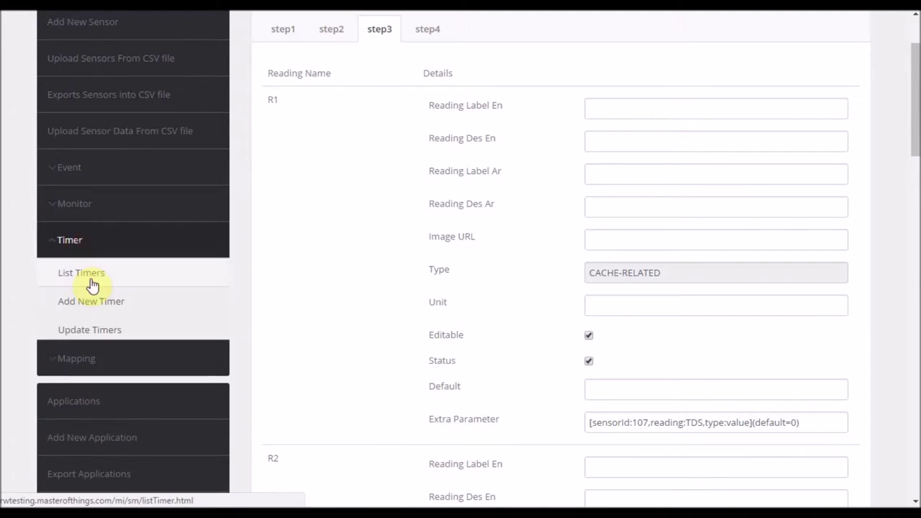
pyautogui.click(91, 310)
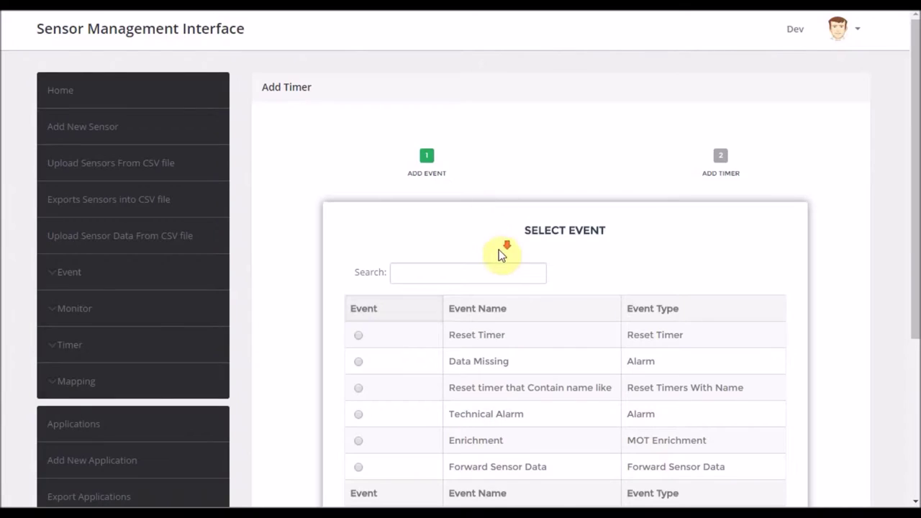
pyautogui.scroll(-3, 499, 251)
pyautogui.click(360, 195)
pyautogui.click(565, 310)
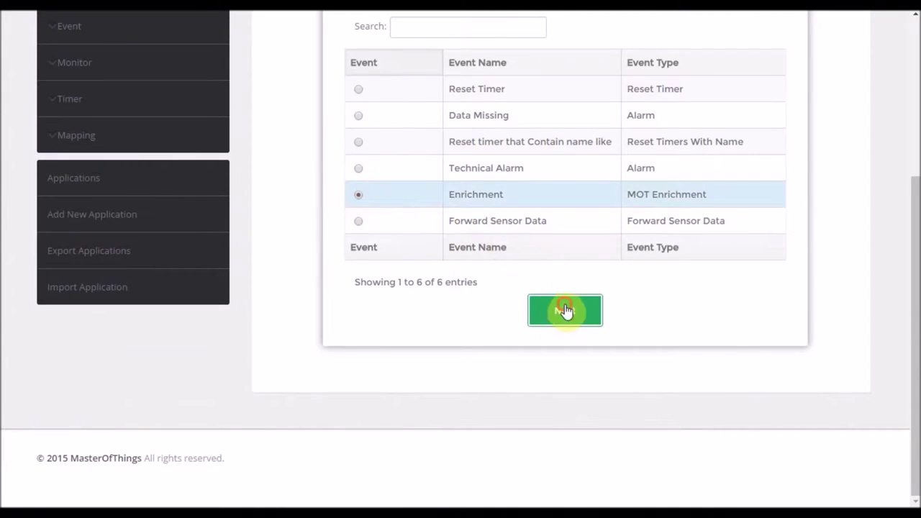
# Name the timer "Timer to enrich 4053".
pyautogui.scroll(2, 428, 78)
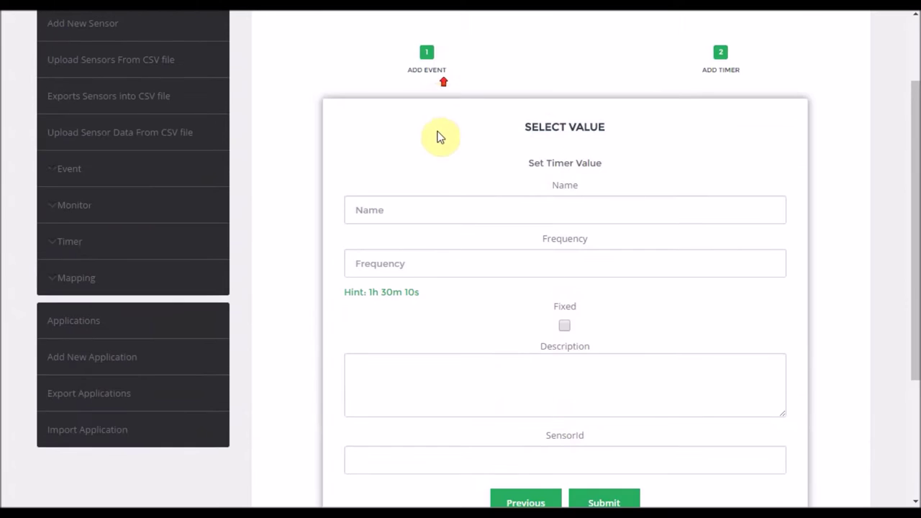
pyautogui.click(409, 208)
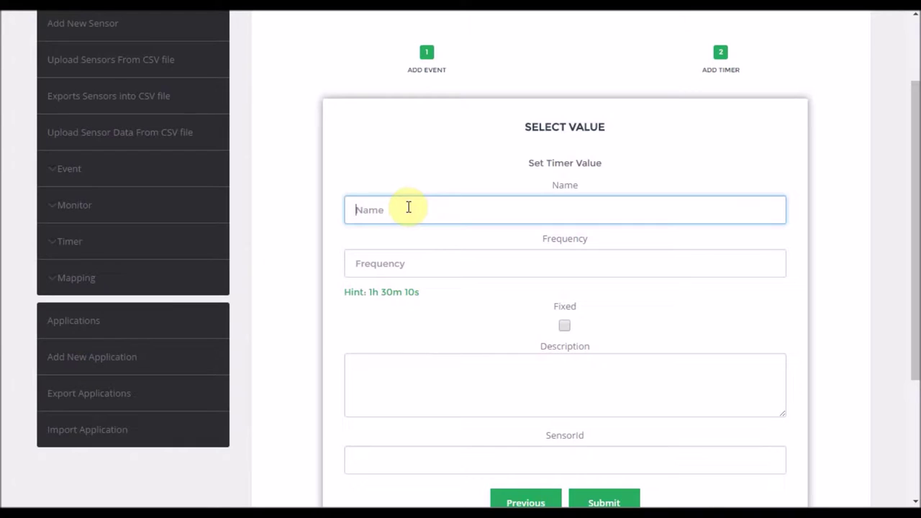
pyautogui.write('TImer to err')
pyautogui.write('ch ')
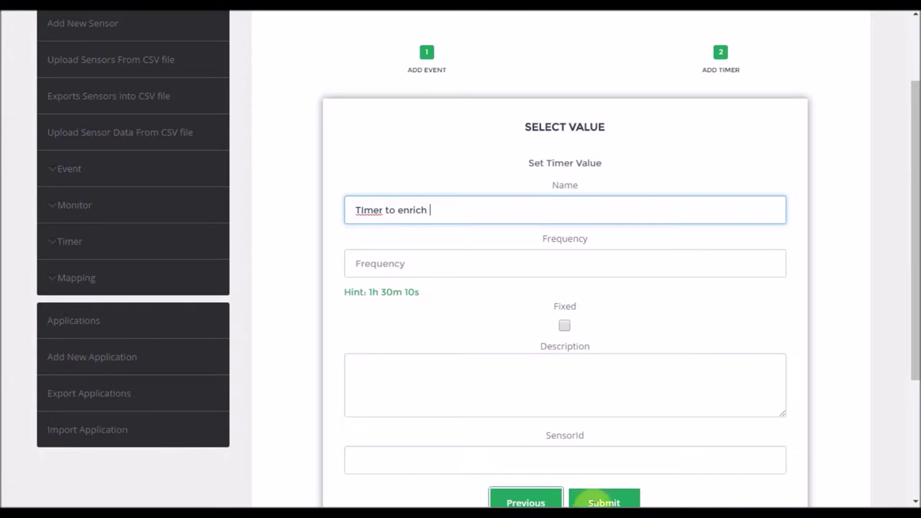
pyautogui.write('4053')
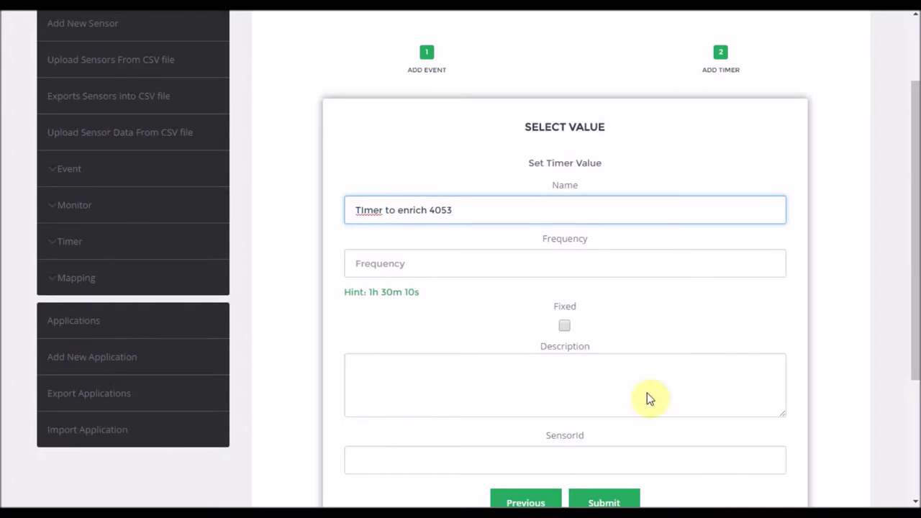
pyautogui.click(360, 209)
pyautogui.press('BackSpace')
pyautogui.write('i')
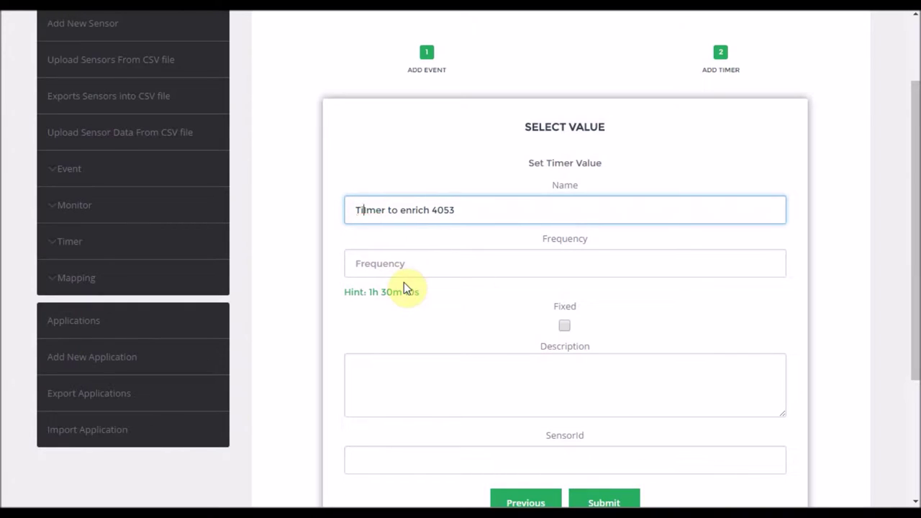
pyautogui.press('Delete')
# Set the timer's frequency to 1m and copy the timer's name into its description.
pyautogui.click(396, 261)
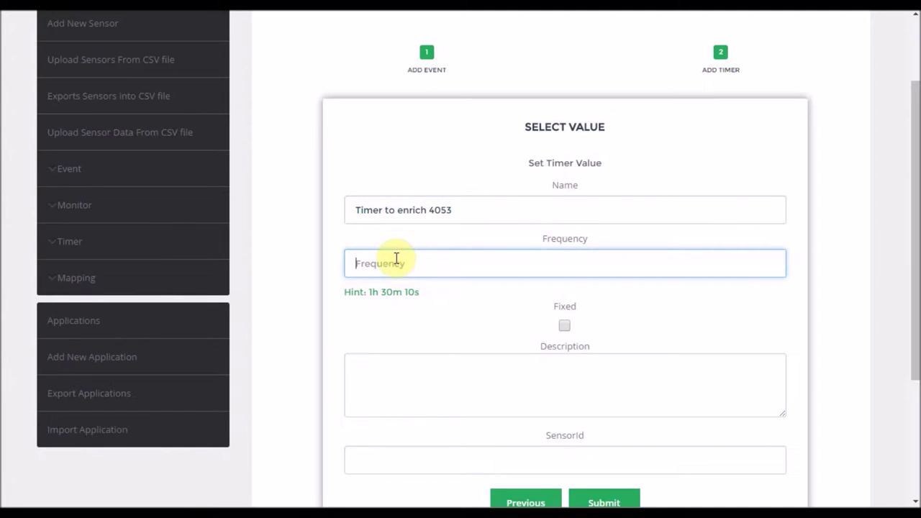
pyautogui.write('1m')
pyautogui.click(383, 362)
pyautogui.scroll(-1, 383, 362)
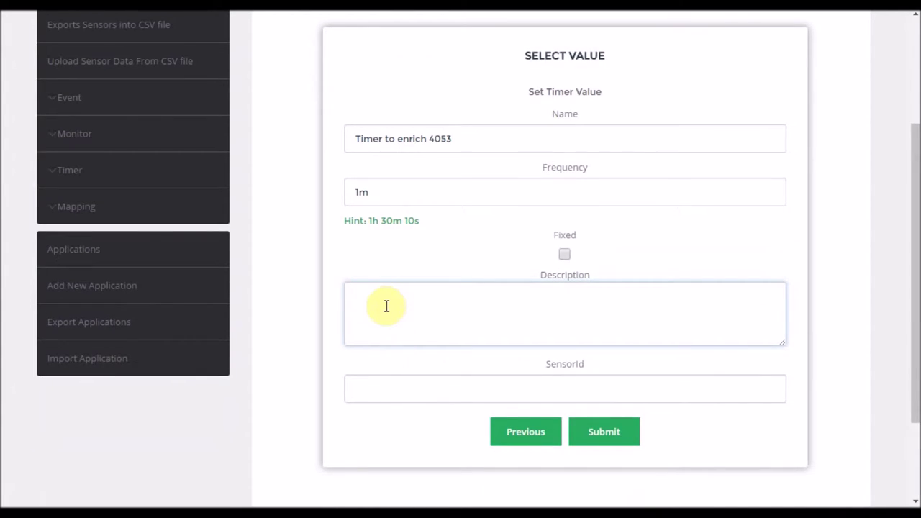
pyautogui.moveTo(461, 138); pyautogui.dragTo(318, 131)
pyautogui.hotkey('ctrl', 'c')
pyautogui.click(368, 317)
pyautogui.hotkey('ctrl', 'v')
# Set the timer's SensorId to 4053 and submit the new timer.
pyautogui.click(385, 400)
pyautogui.hotkey('ctrl', 'v')
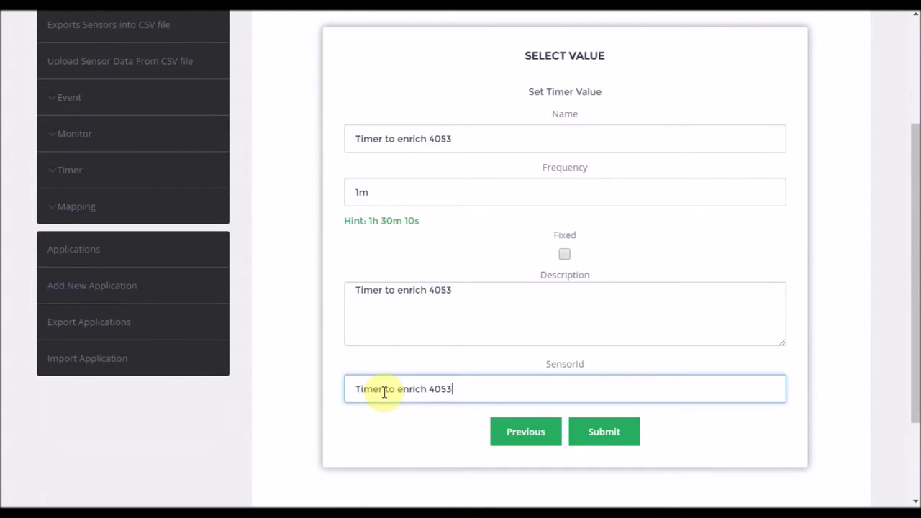
pyautogui.hotkey('ctrl', 'a')
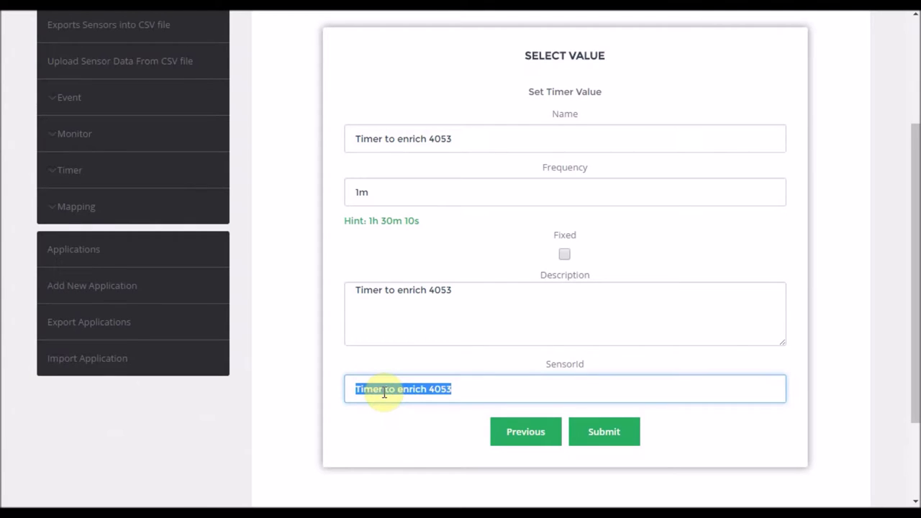
pyautogui.press('Left')
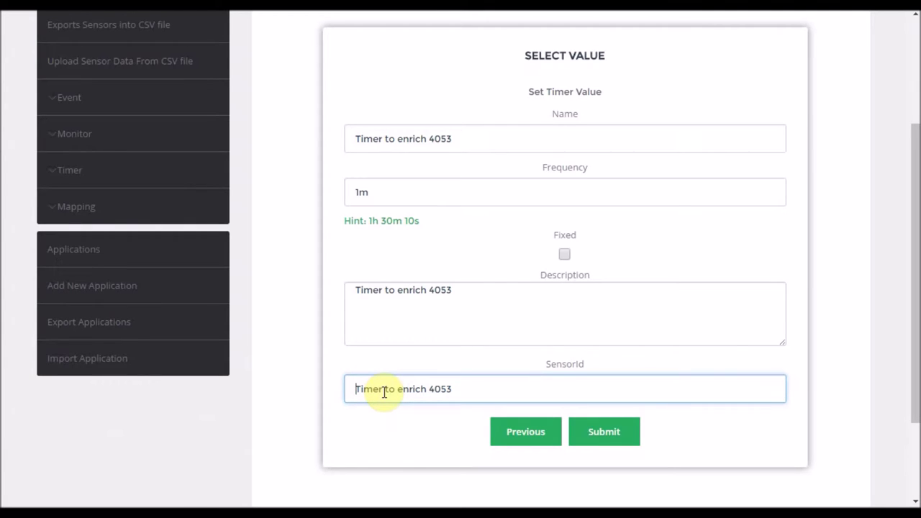
pyautogui.hotkey('ctrl', 'a')
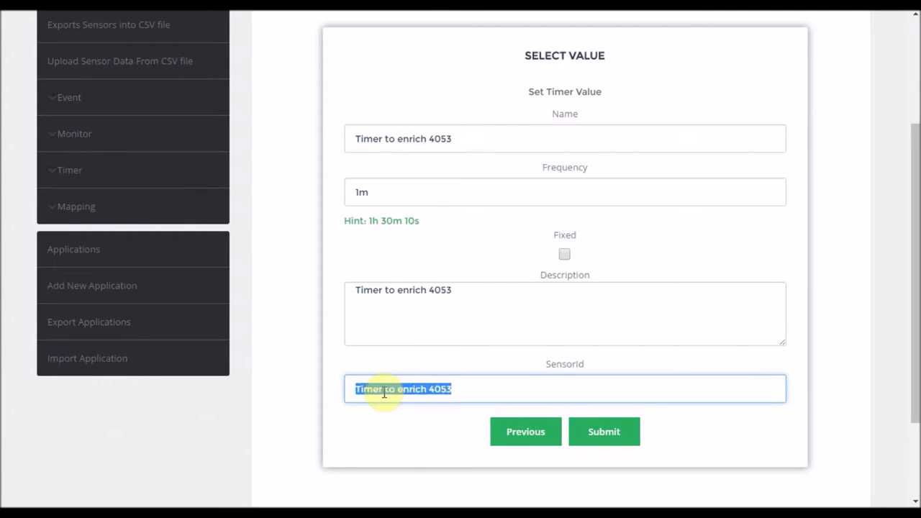
pyautogui.write('40')
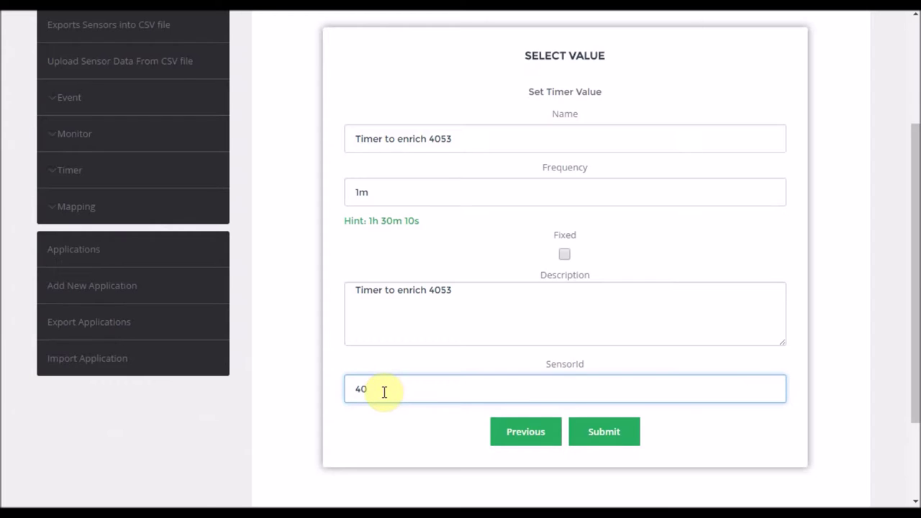
pyautogui.write('53')
pyautogui.click(612, 432)
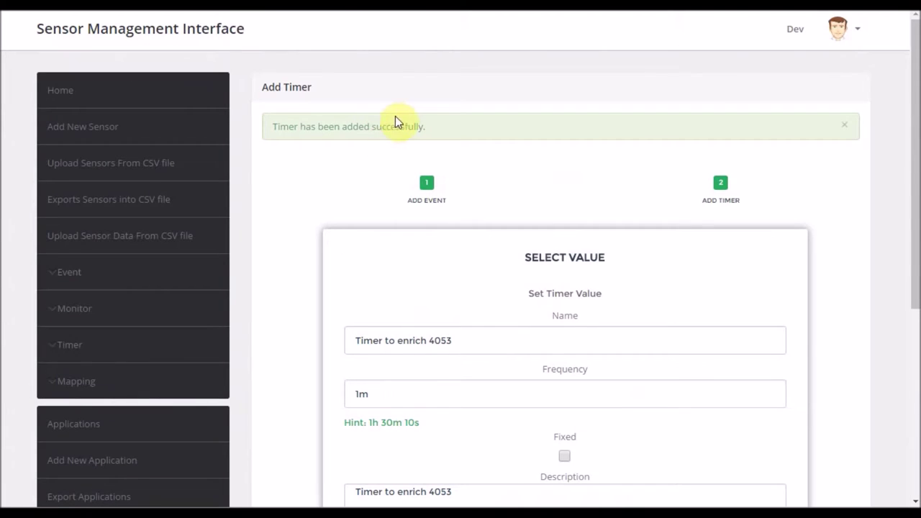
# List the timers and search for "Timer to enrich 4053" to examine its entry.
pyautogui.click(79, 347)
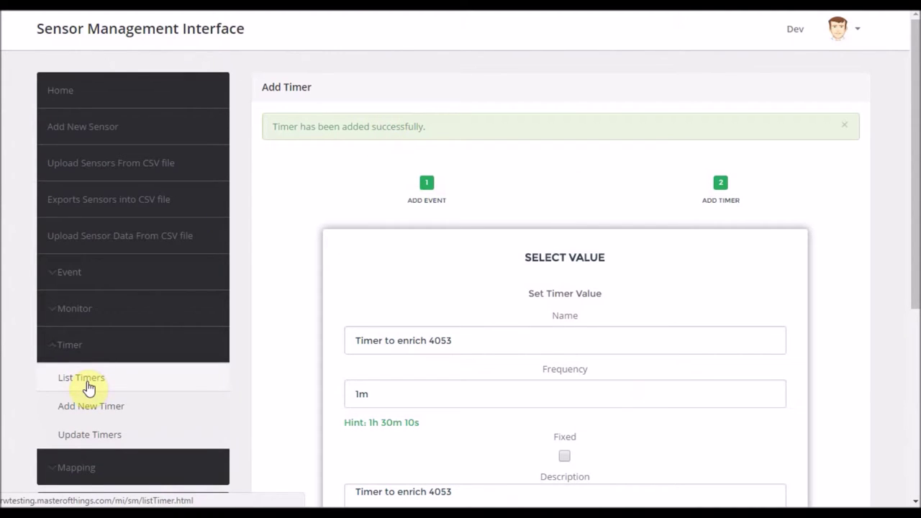
pyautogui.click(108, 374)
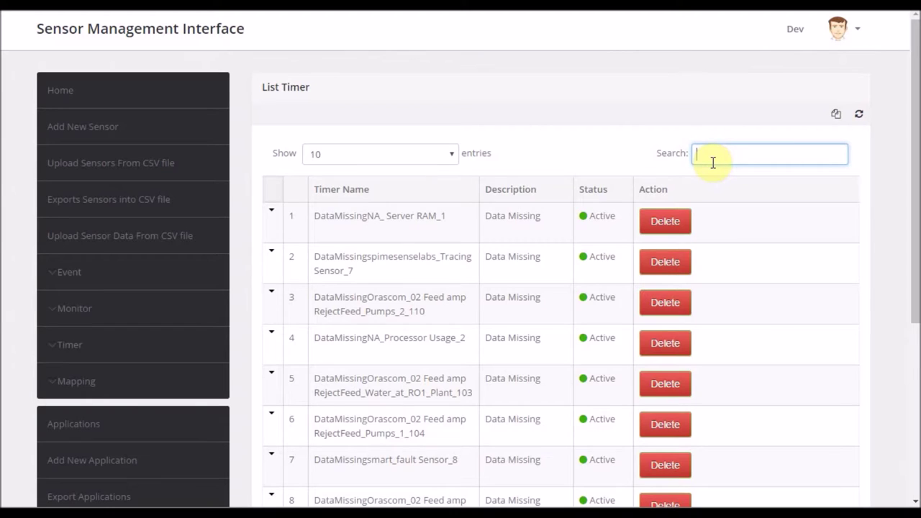
pyautogui.hotkey('ctrl', 'v')
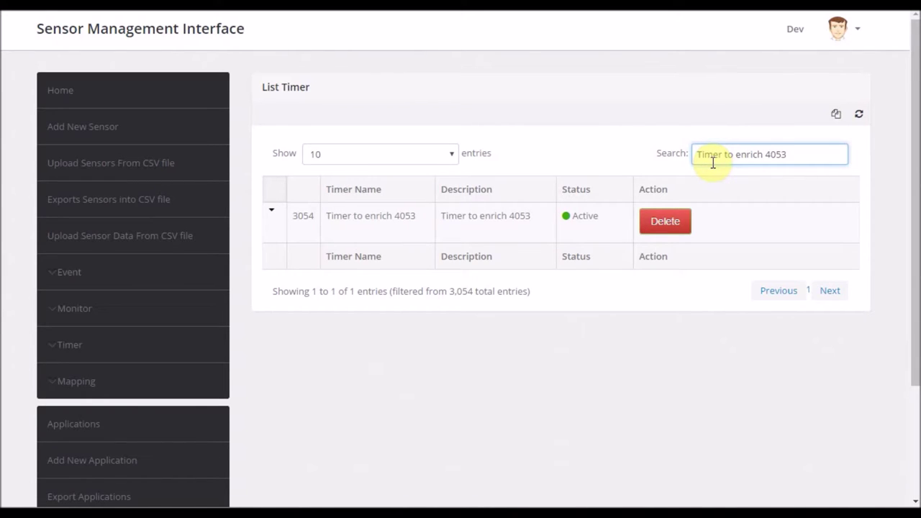
pyautogui.click(267, 220)
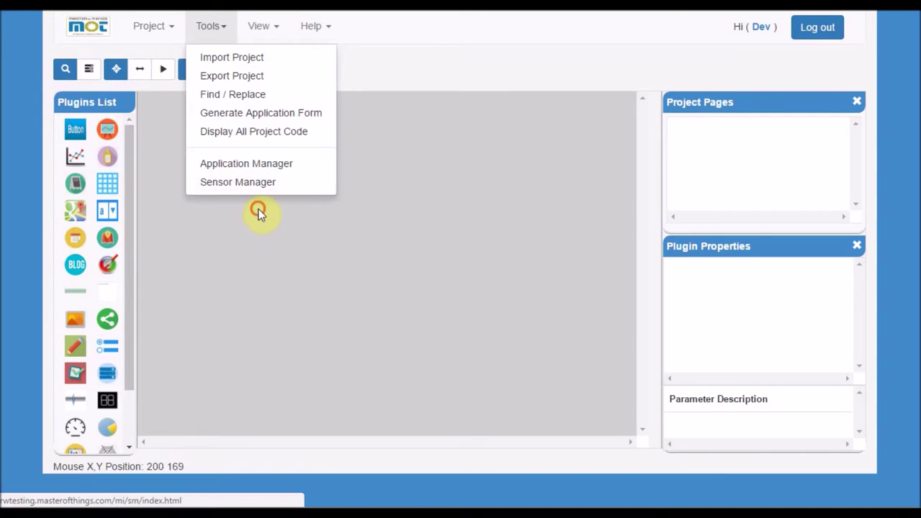
# Switch to the MOT project builder and create a new project named CheckTimers.
pyautogui.click(260, 212)
pyautogui.click(150, 26)
pyautogui.click(153, 59)
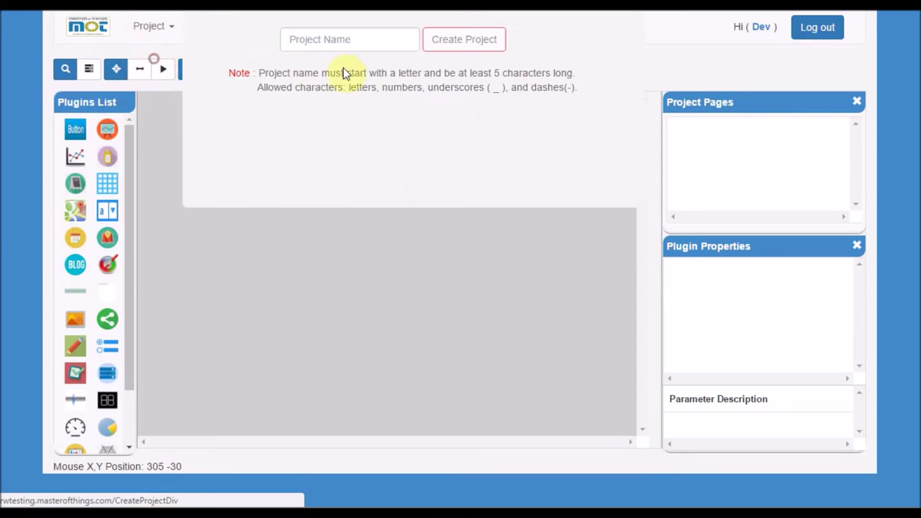
pyautogui.click(356, 38)
pyautogui.write('Che')
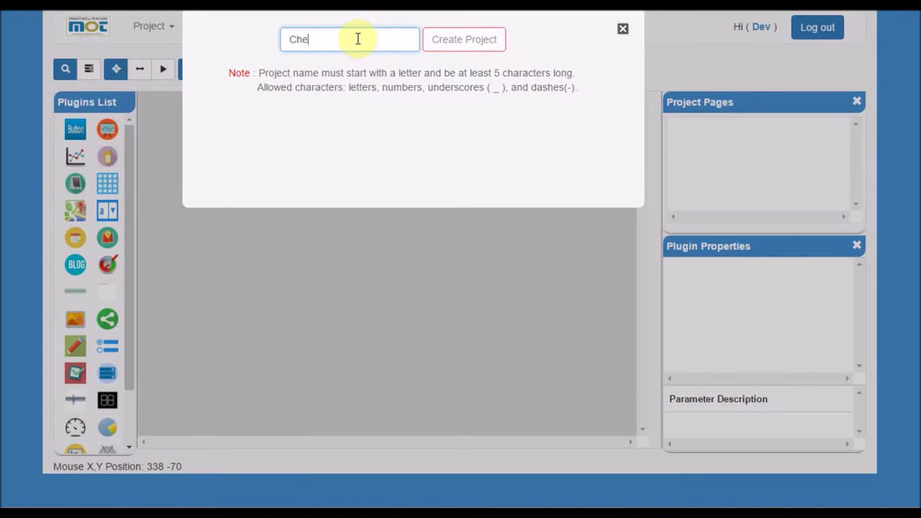
pyautogui.write('ckTimer')
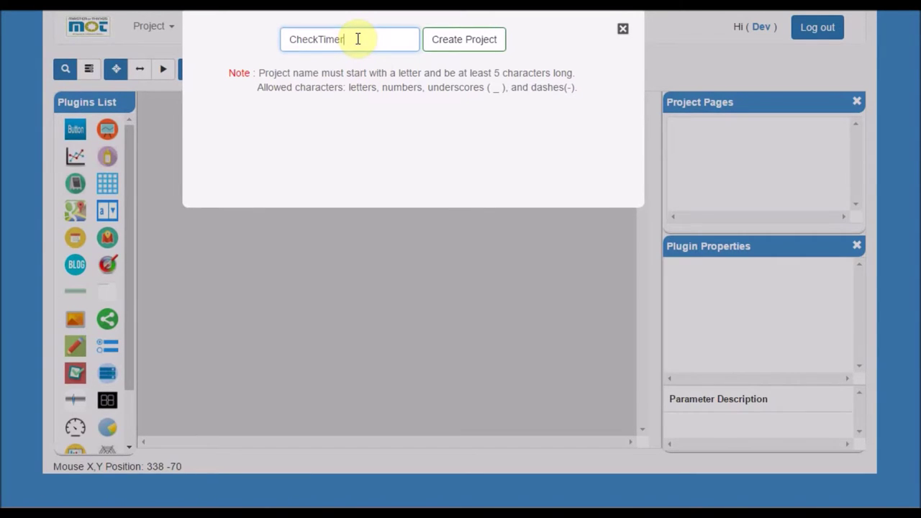
pyautogui.write('s')
pyautogui.click(450, 38)
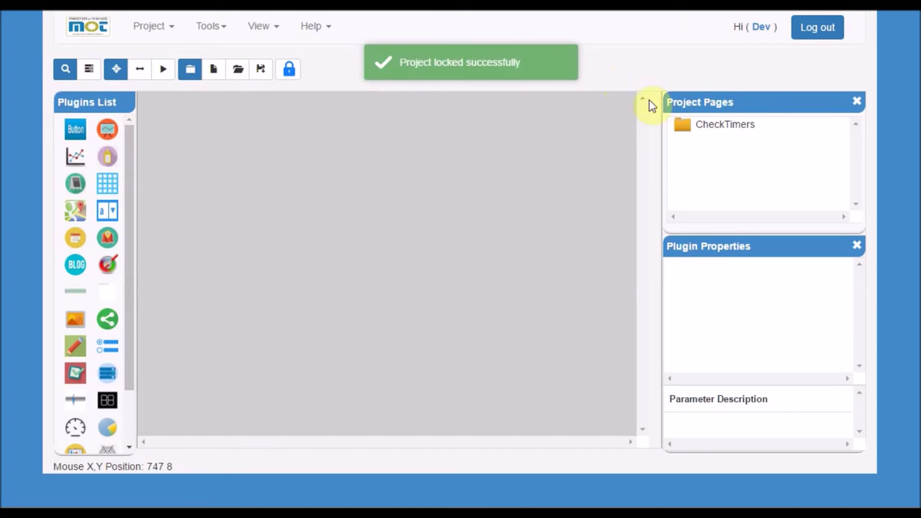
# Add a page named p1 to the CheckTimers project.
pyautogui.click(733, 128)
pyautogui.rightClick(734, 130)
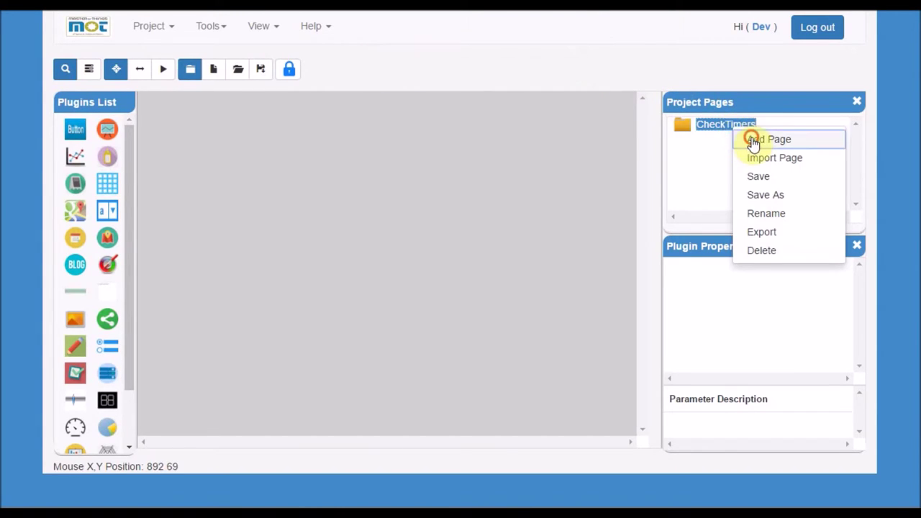
pyautogui.click(752, 137)
pyautogui.click(371, 45)
pyautogui.write('p')
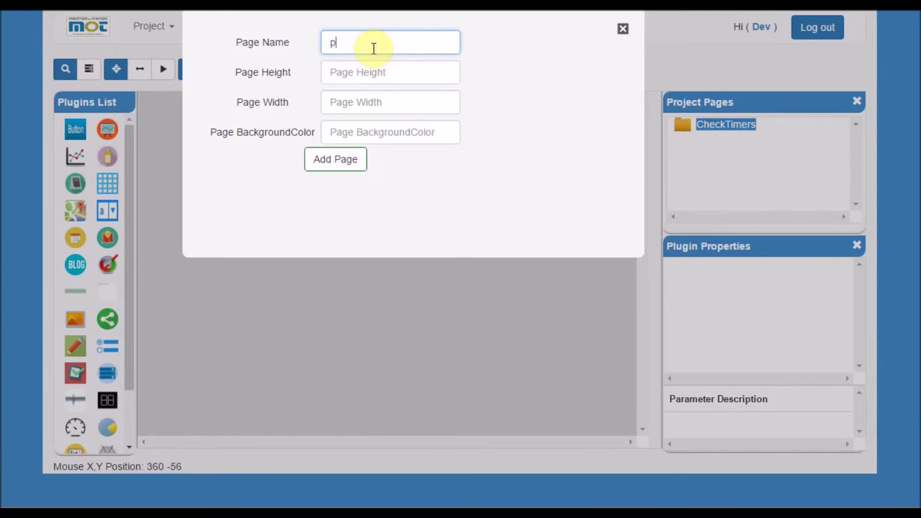
pyautogui.write('1')
pyautogui.click(328, 161)
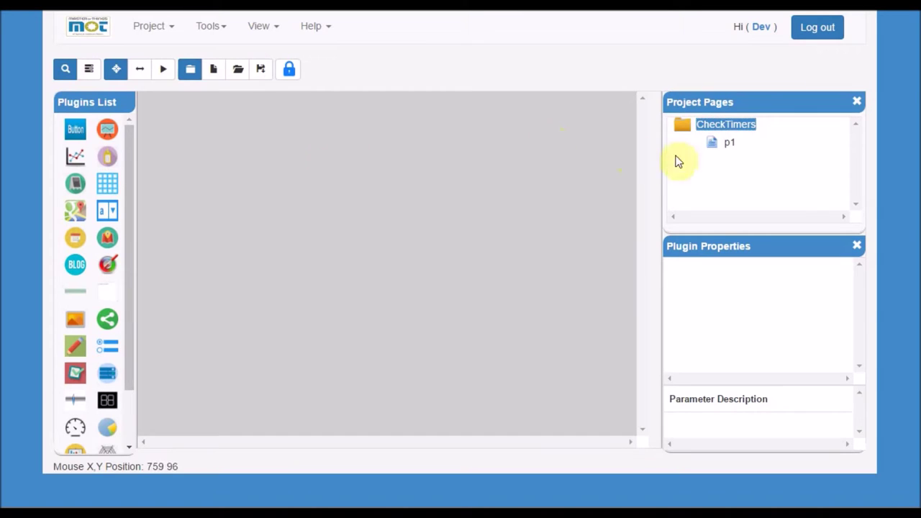
# Open page p1, place a grid plugin on its canvas and disable the grid's scroll.
pyautogui.click(726, 144)
pyautogui.moveTo(100, 185); pyautogui.dragTo(263, 223)
pyautogui.click(350, 293)
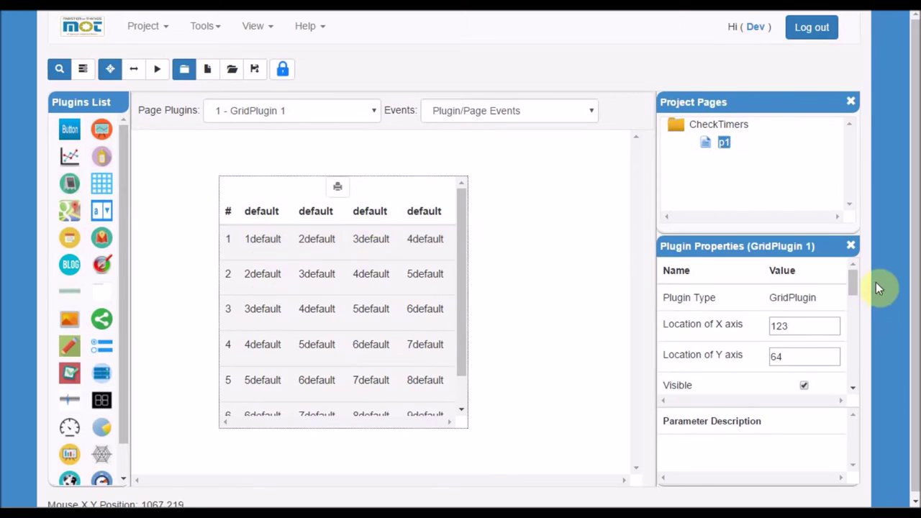
pyautogui.moveTo(853, 284); pyautogui.dragTo(844, 305)
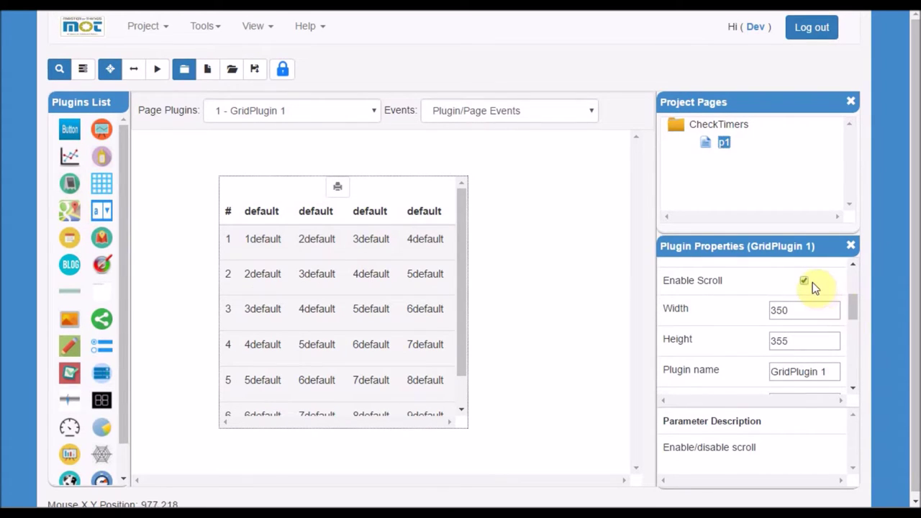
pyautogui.click(804, 282)
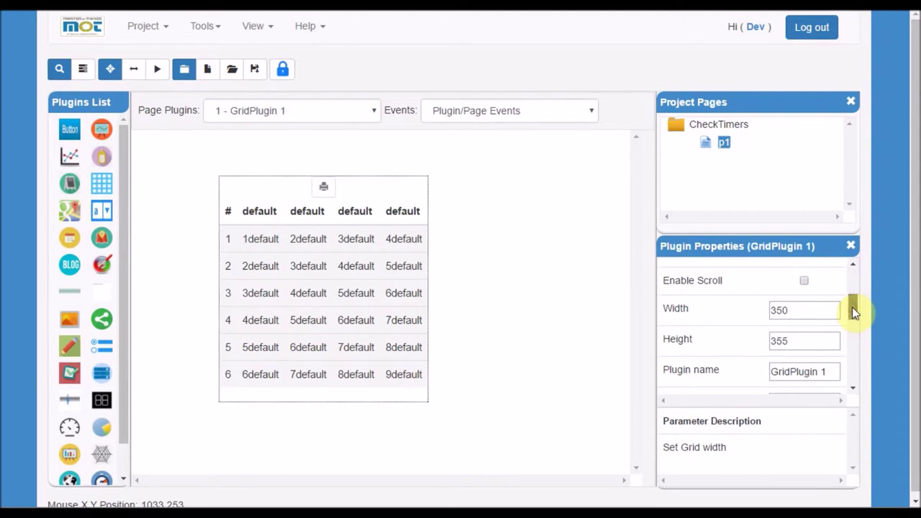
# Open the grid's data source settings, enter 4053 as the sensor search and refresh the sensor list.
pyautogui.moveTo(852, 308); pyautogui.dragTo(851, 350)
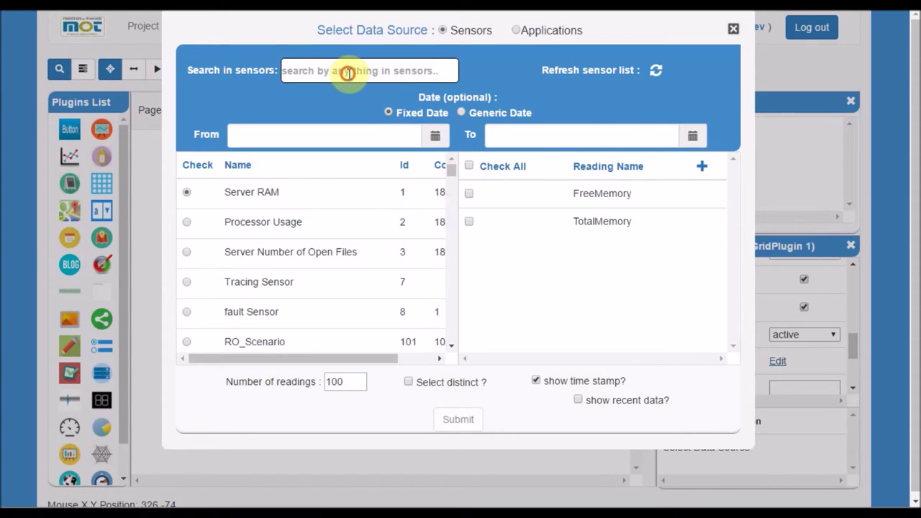
pyautogui.click(347, 72)
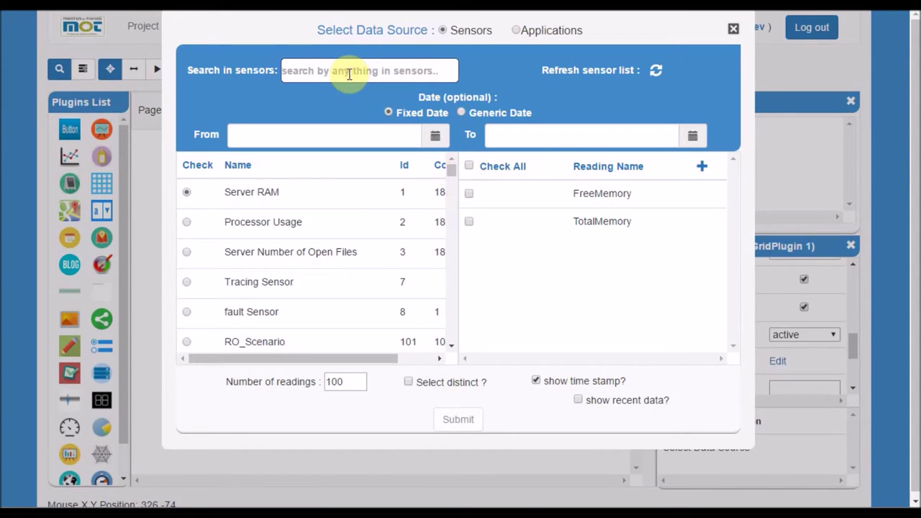
pyautogui.hotkey('ctrl', 'v')
pyautogui.moveTo(353, 71); pyautogui.dragTo(216, 68)
pyautogui.press('BackSpace')
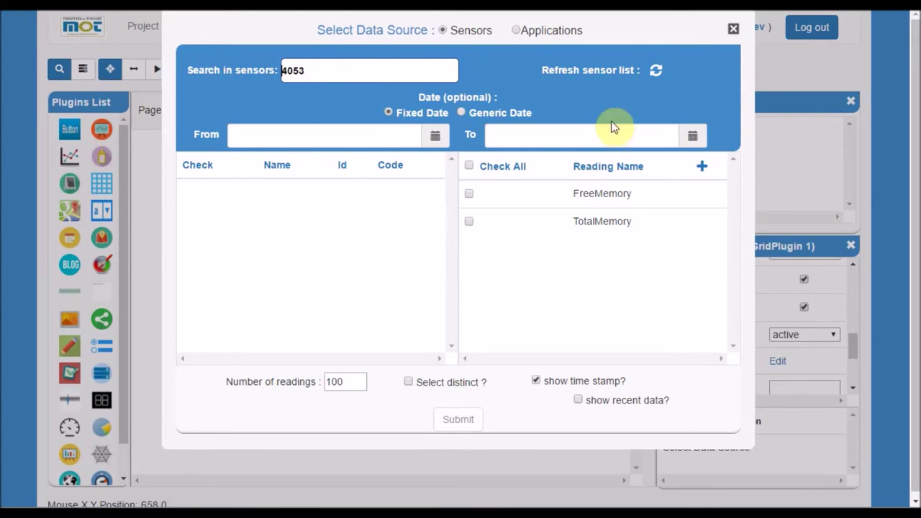
pyautogui.click(655, 71)
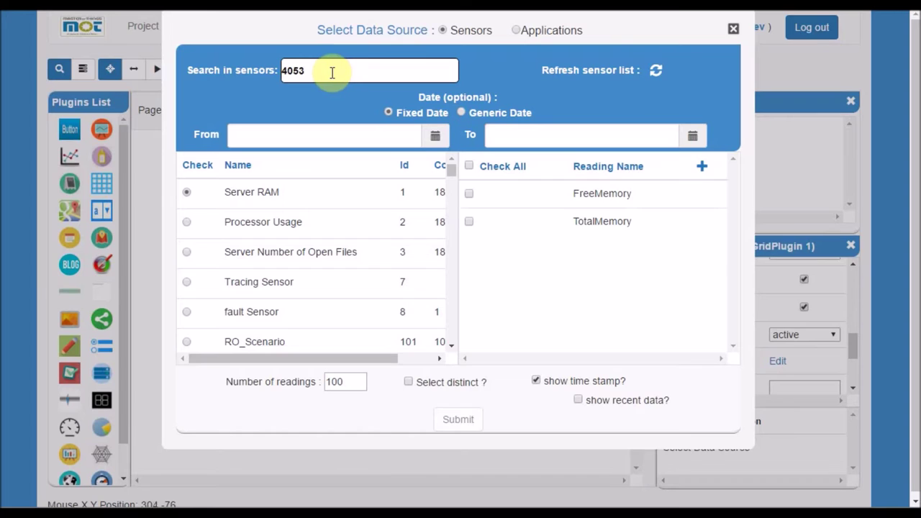
# Filter the refreshed sensor list by 4053 and select the MR_quation sensor as the data source.
pyautogui.click(332, 72)
pyautogui.press('BackSpace')
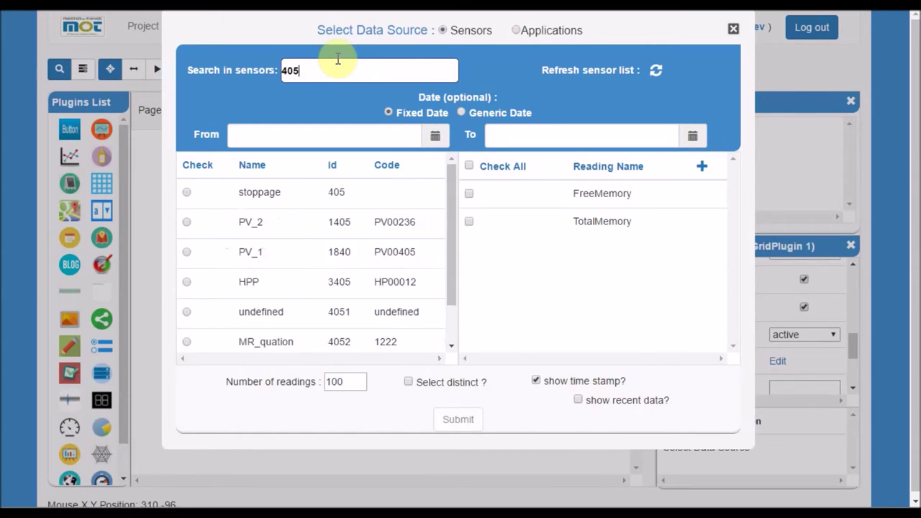
pyautogui.write('3')
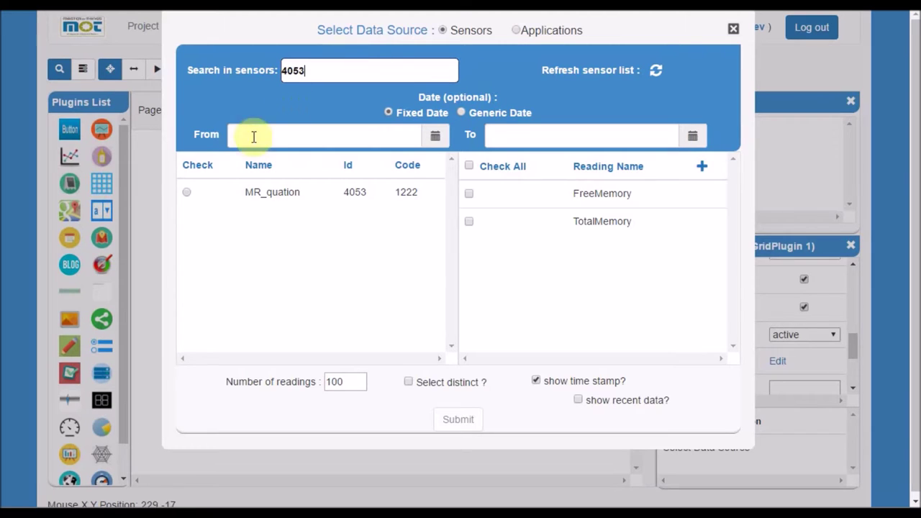
pyautogui.click(188, 195)
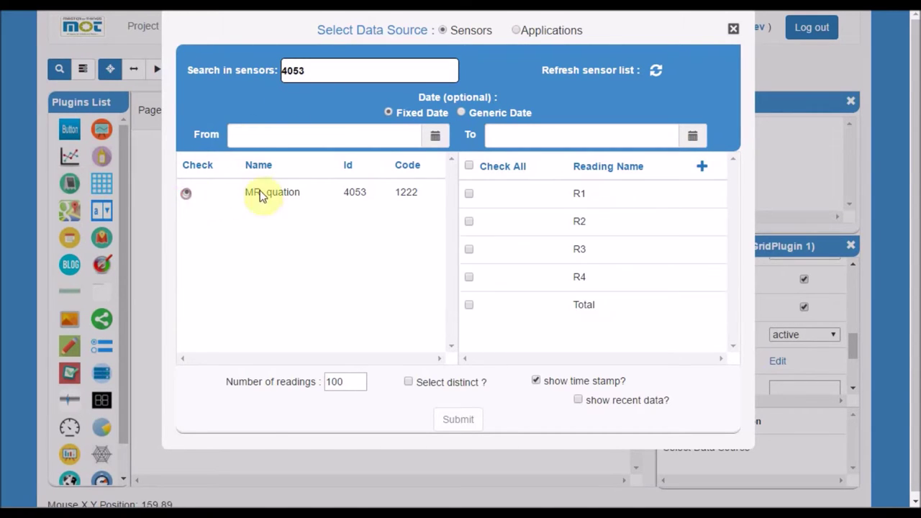
# Include all of the sensor's readings, enable recent data, change the number of readings and submit the data source.
pyautogui.click(468, 166)
pyautogui.click(579, 400)
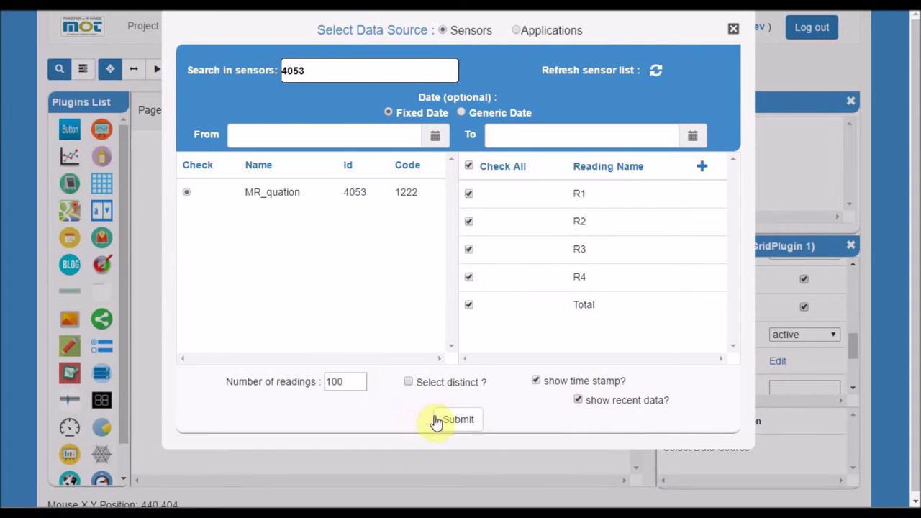
pyautogui.moveTo(360, 383); pyautogui.dragTo(310, 381)
pyautogui.write('4')
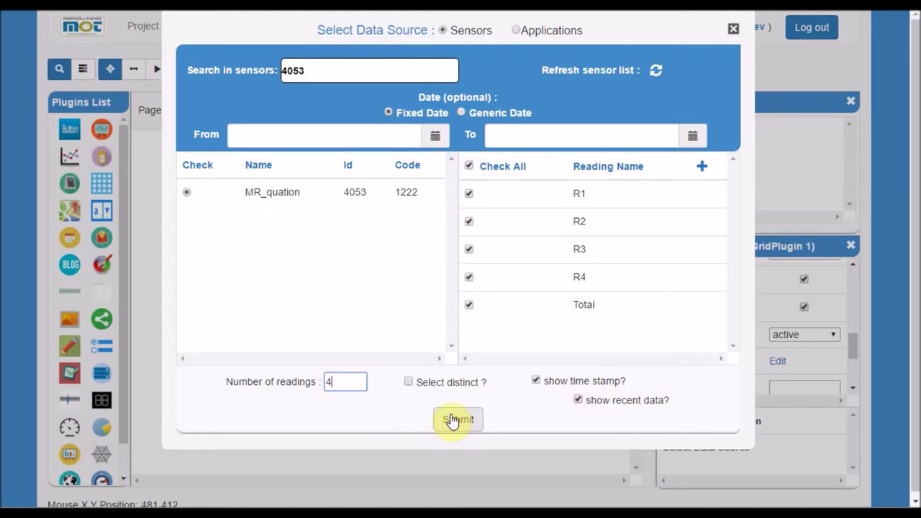
pyautogui.write('10')
pyautogui.click(451, 421)
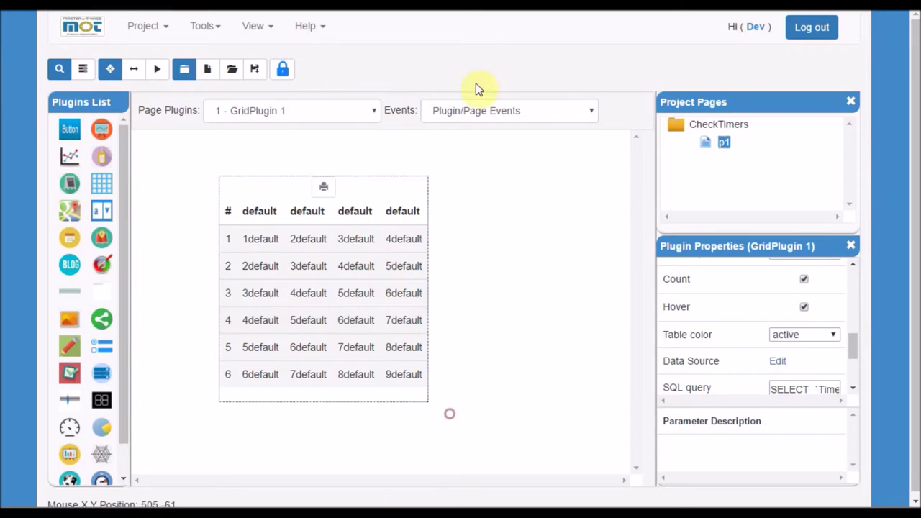
# Save the project and run page p1 to examine the R1 reading in the grid.
pyautogui.click(256, 69)
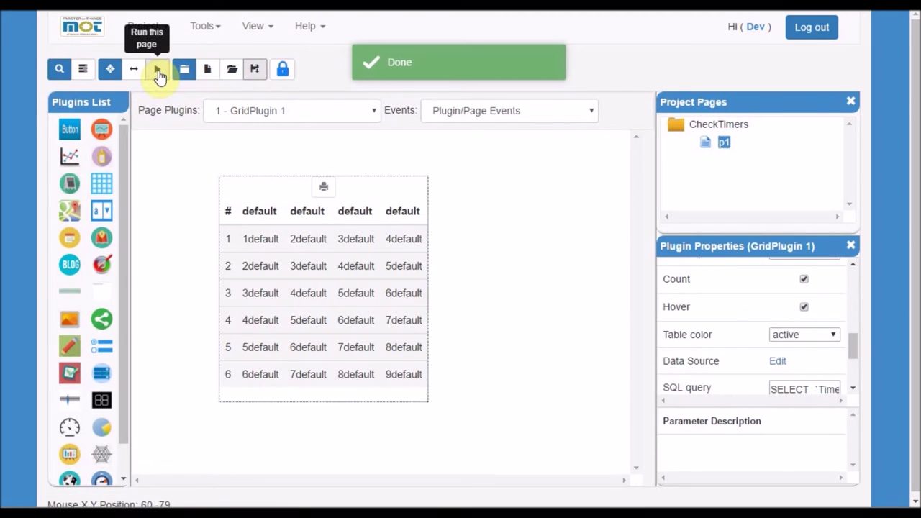
pyautogui.click(158, 71)
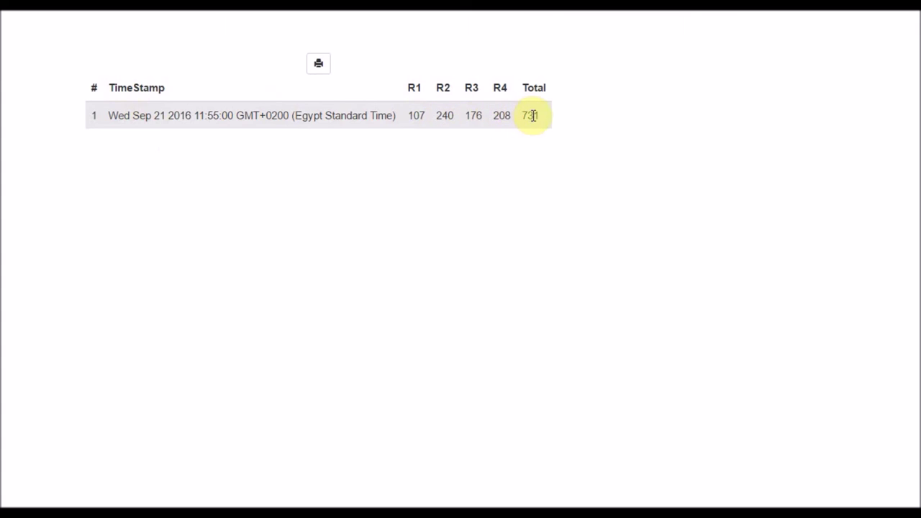
pyautogui.doubleClick(411, 116)
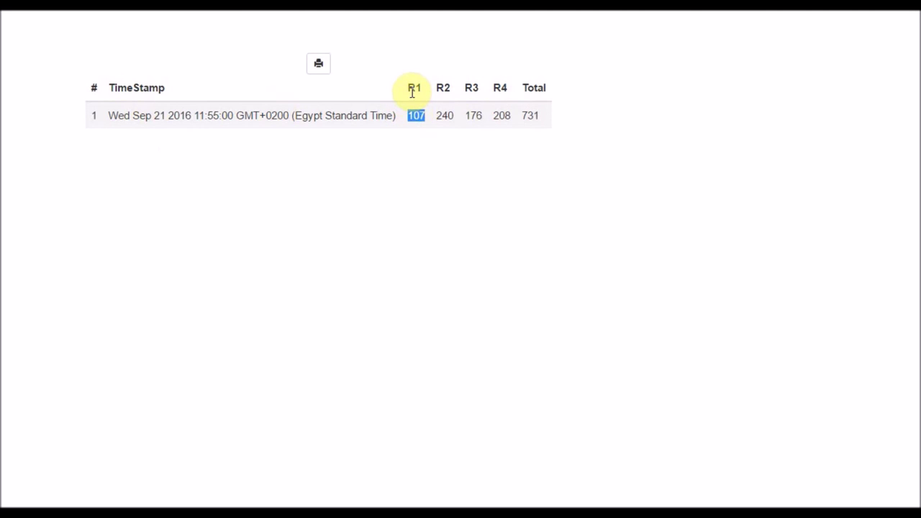
pyautogui.click(413, 88)
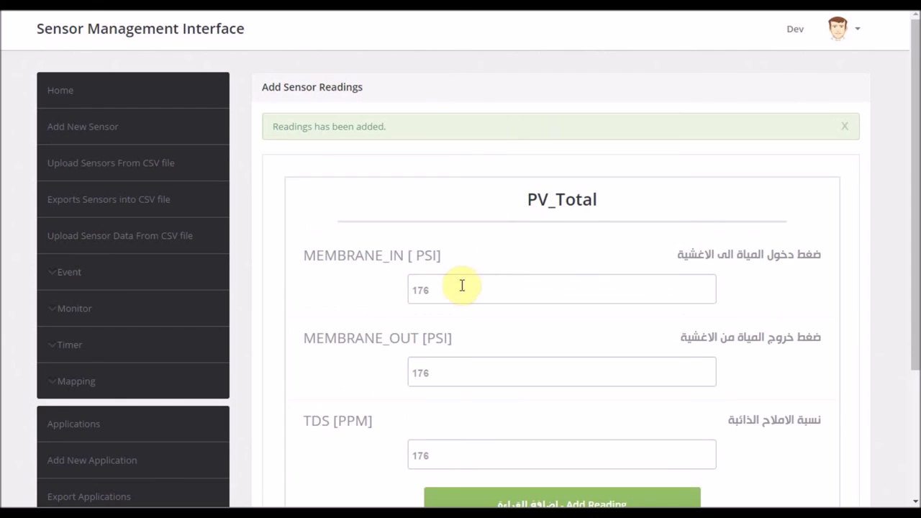
# Switch to the Sensor Management Interface, add a PV_Total reading of 333, and refresh the running p1 page.
pyautogui.scroll(-2, 542, 443)
pyautogui.click(514, 373)
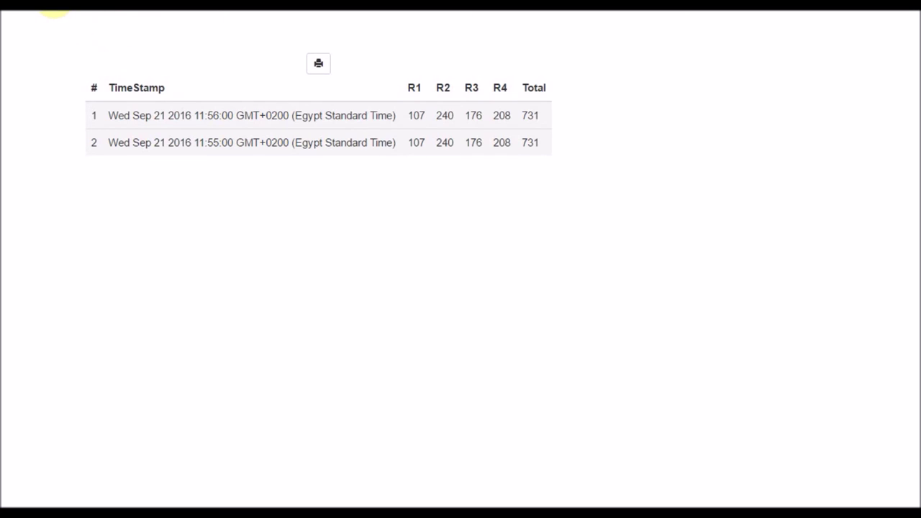
pyautogui.press('F5')
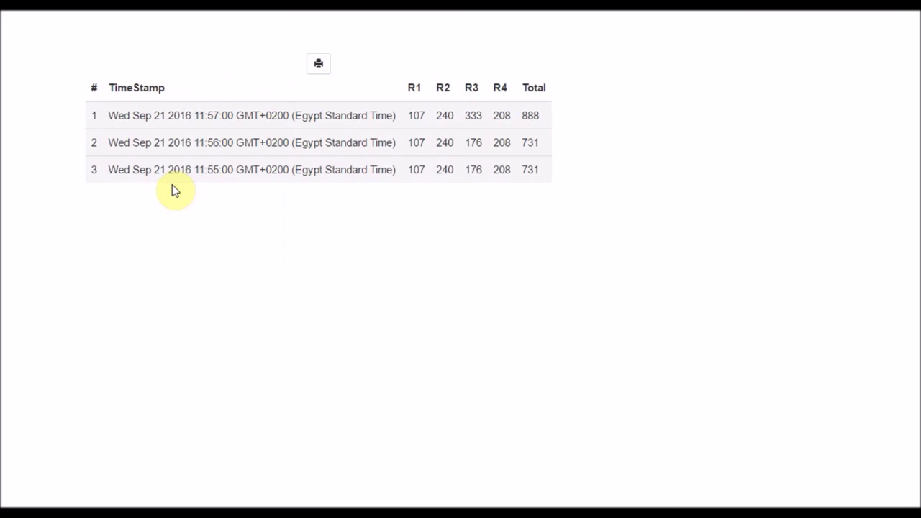